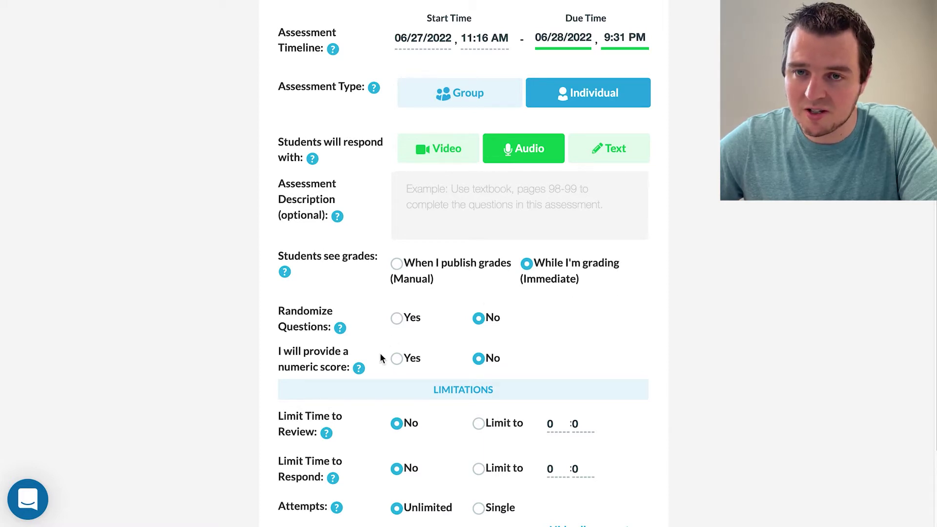
Turn on numeric scoring and set up rubric criterion 1 as Vocabulary with a score of 3.
click(397, 359)
scroll(557, 374, down, 1)
scroll(635, 376, down, 3)
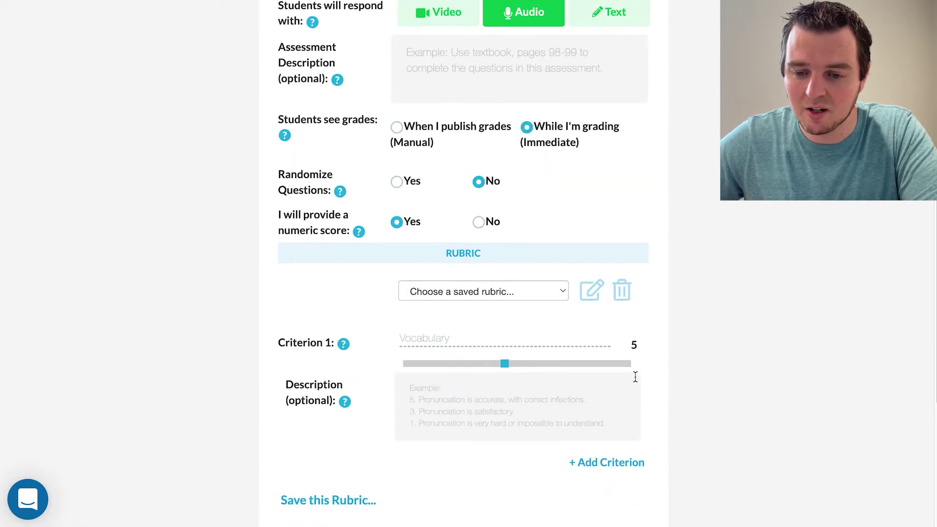
click(460, 336)
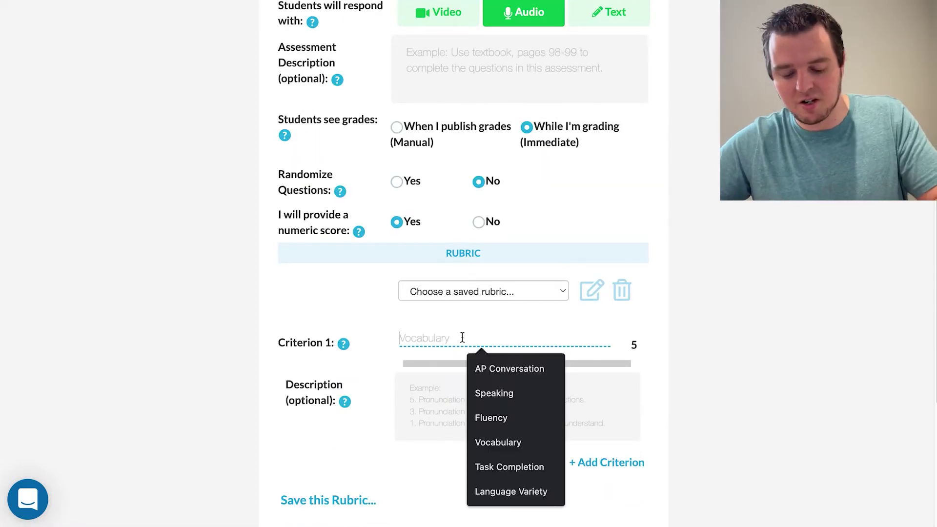
text(Vocabulary)
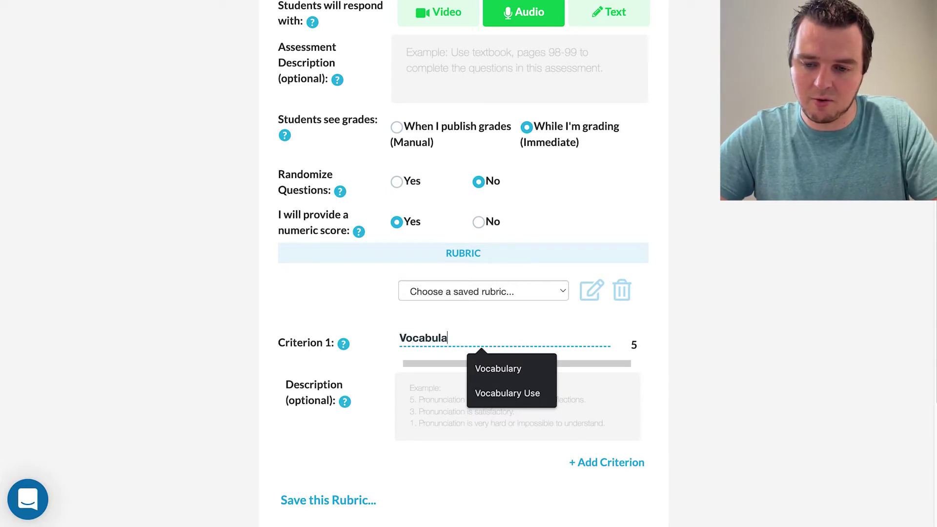
click(611, 373)
drag(502, 364, 469, 368)
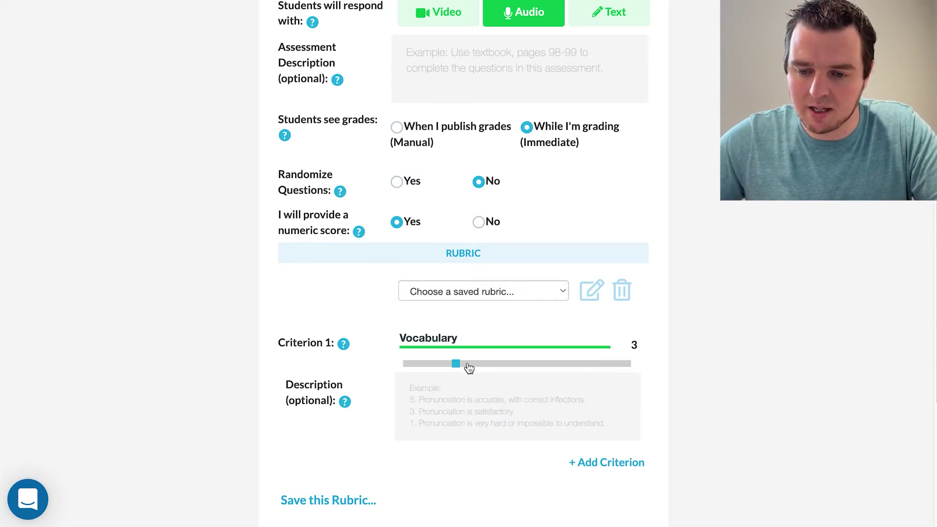
click(489, 398)
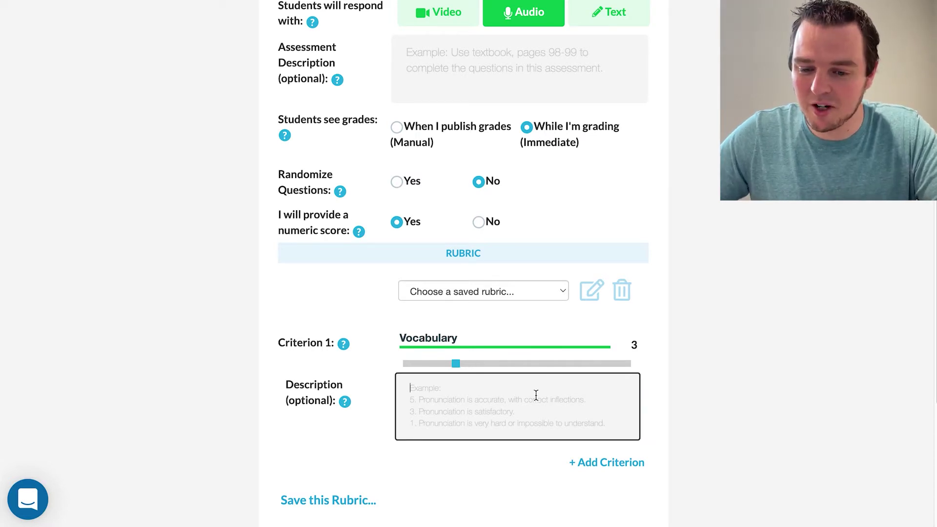
Add a second rubric criterion named Fluency with a score of 3.
click(601, 468)
click(506, 466)
text(Fluency)
scroll(513, 469, down, 3)
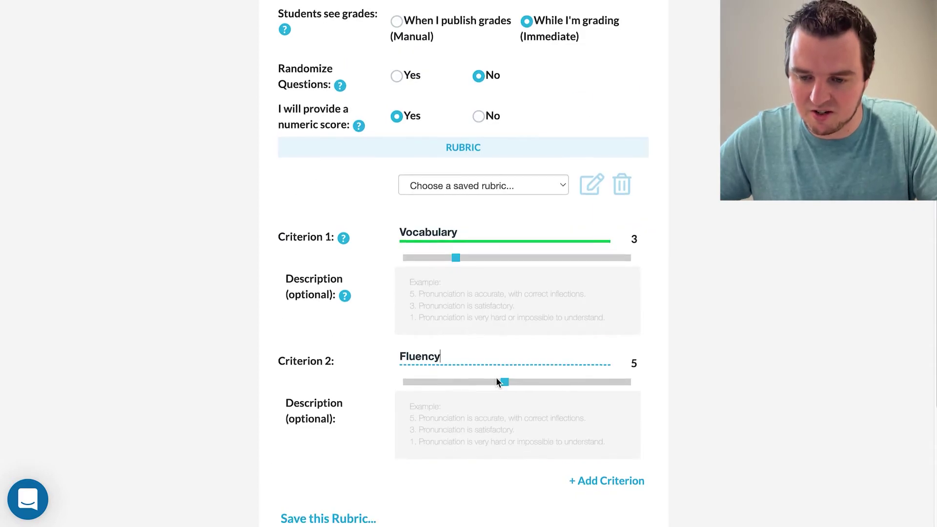
drag(505, 364, 464, 363)
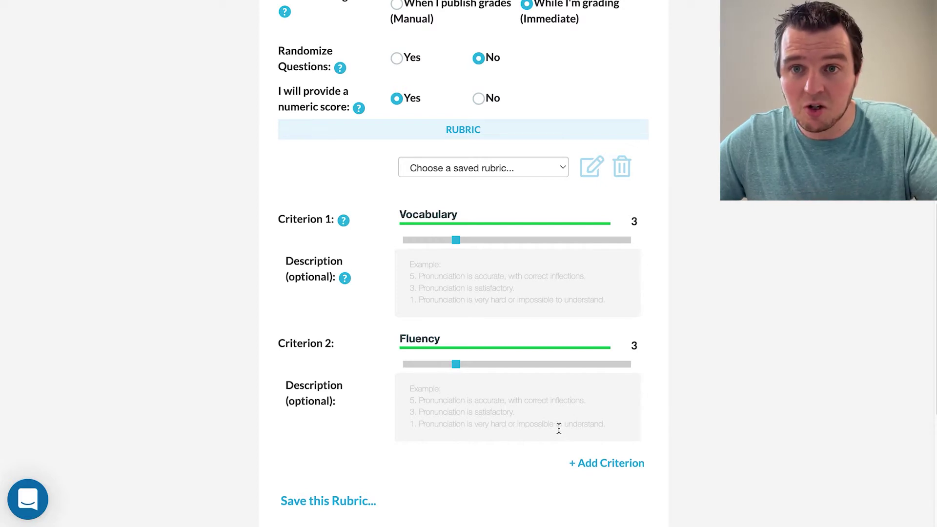
Look at the rubric-saving dialog and the list of saved rubrics without saving or choosing one.
click(338, 503)
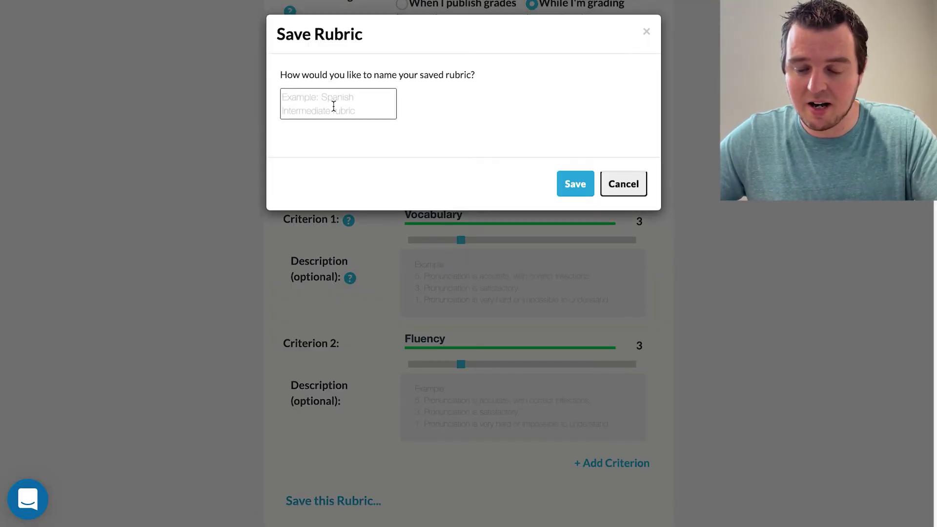
click(617, 192)
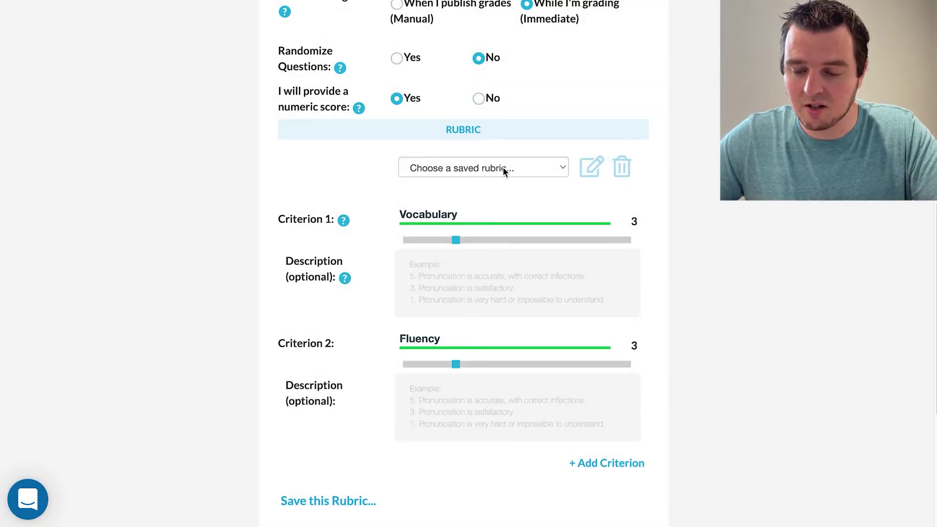
click(548, 168)
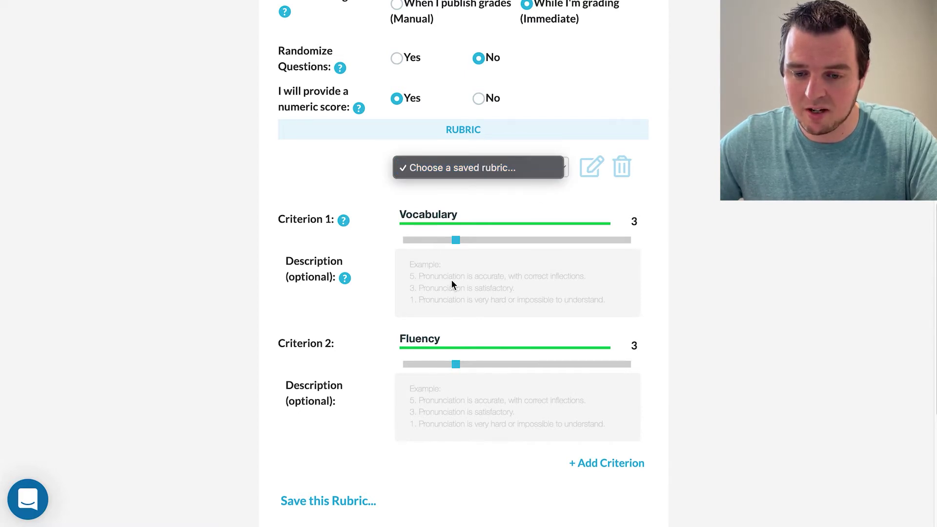
click(366, 320)
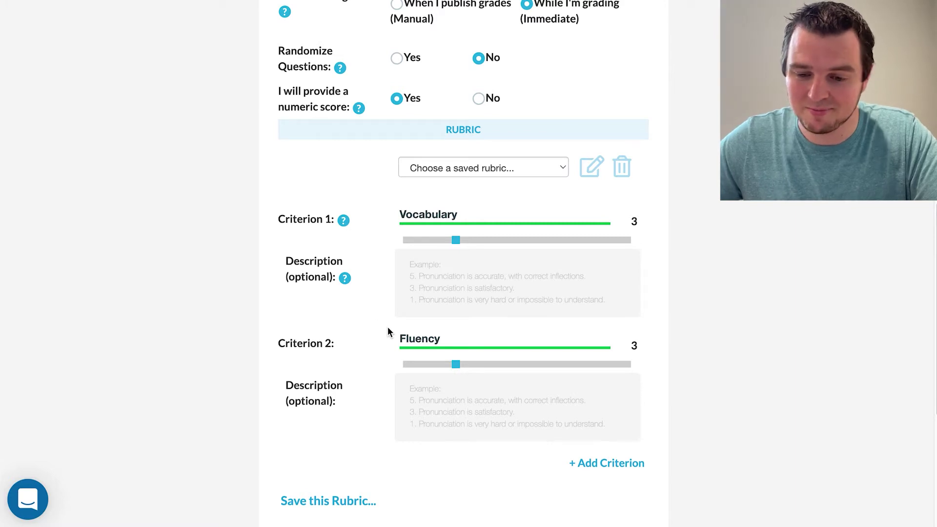
Limit the time to review to 0:30 and keep the question prompt visible when the review timer ends.
scroll(260, 327, down, 5)
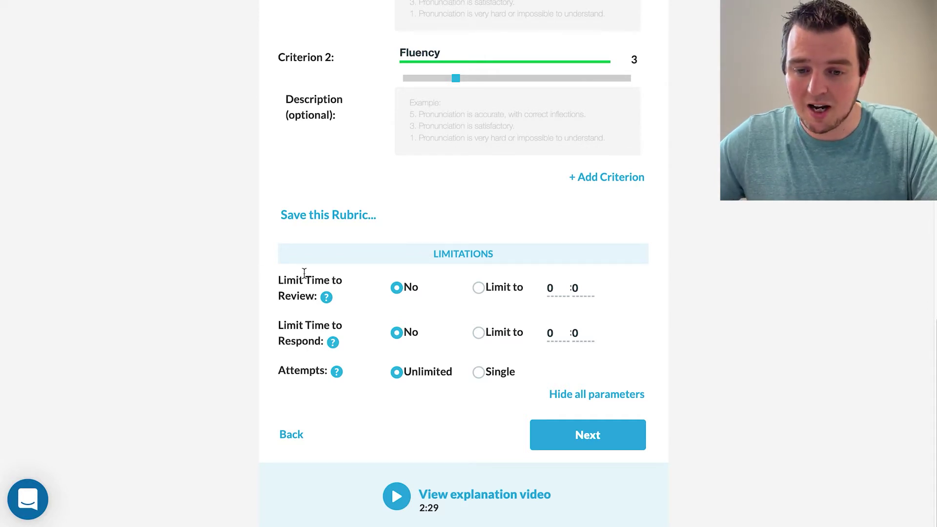
mouse_move(326, 297)
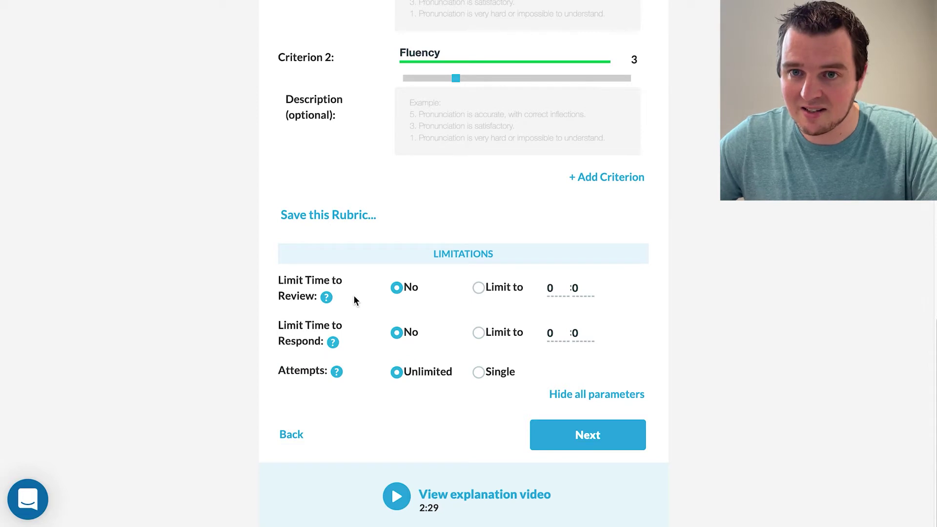
click(491, 292)
click(583, 289)
text(45)
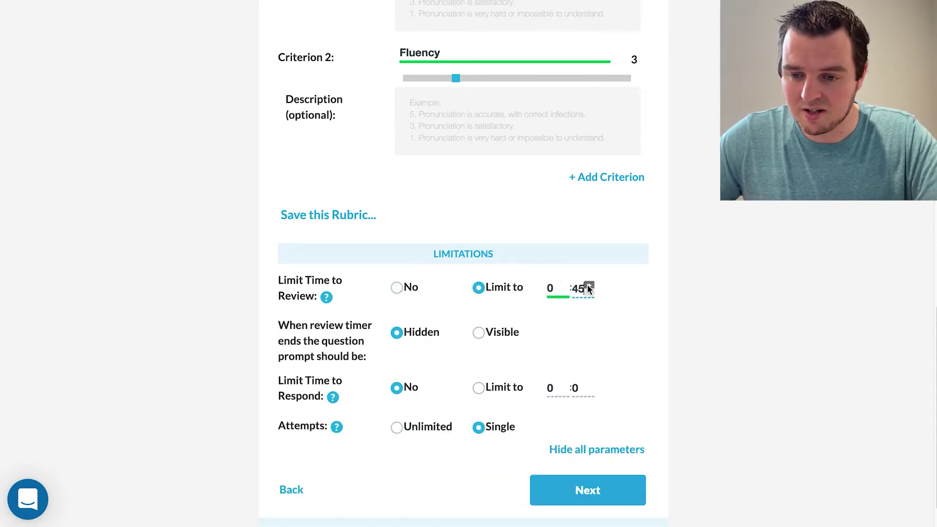
click(698, 345)
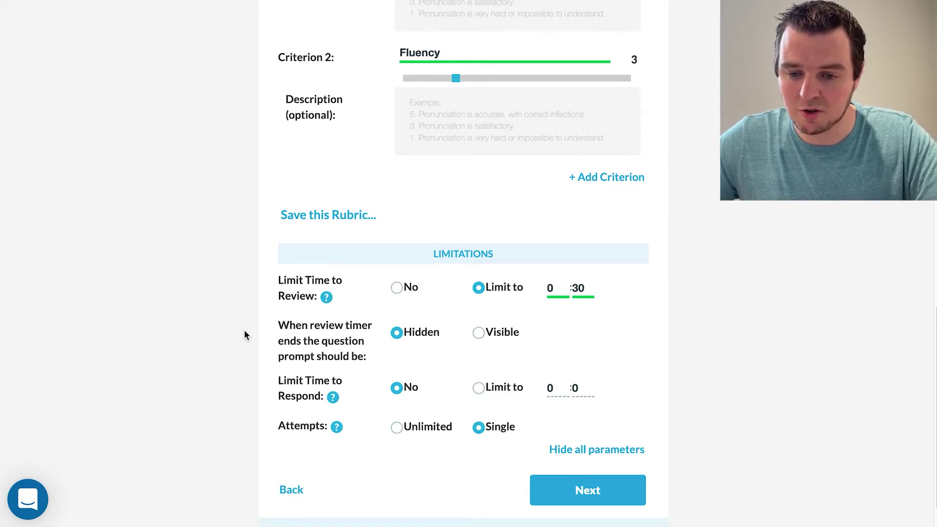
click(478, 332)
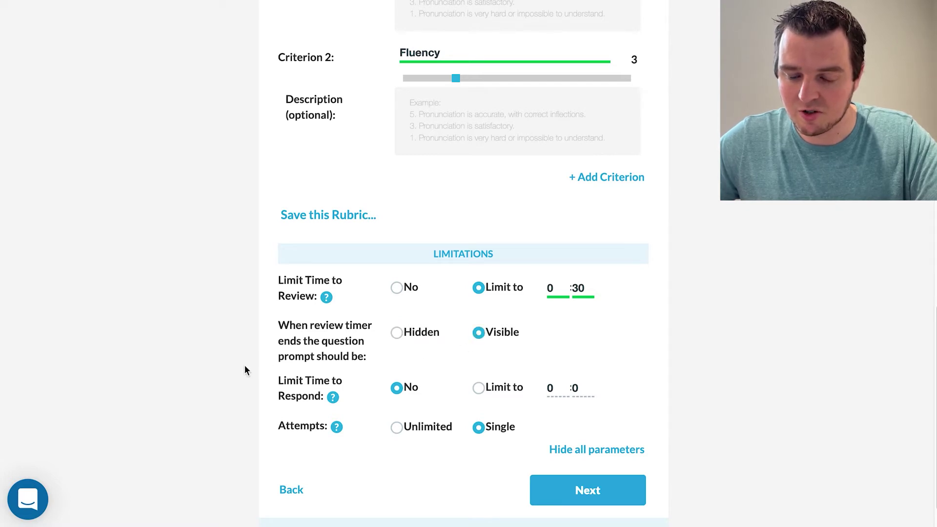
Limit the time to respond to 0:30.
scroll(237, 368, down, 1)
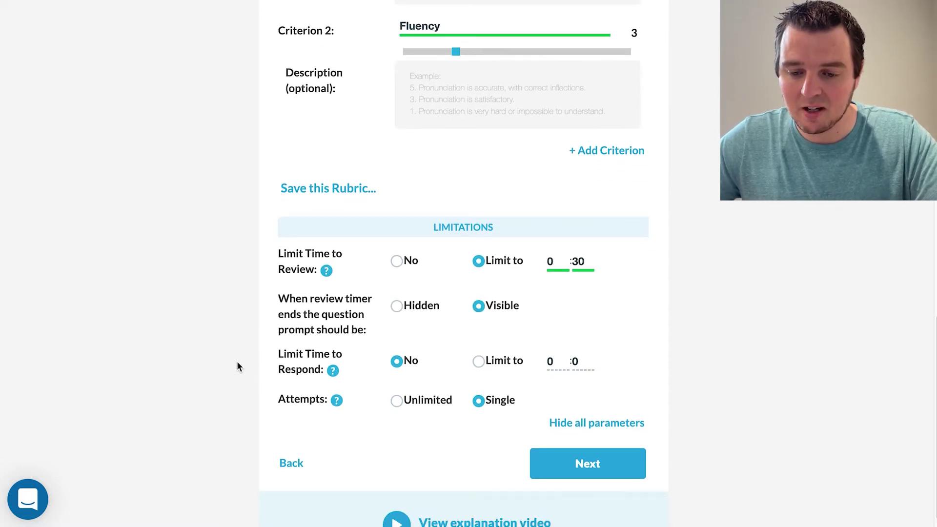
click(479, 361)
click(590, 359)
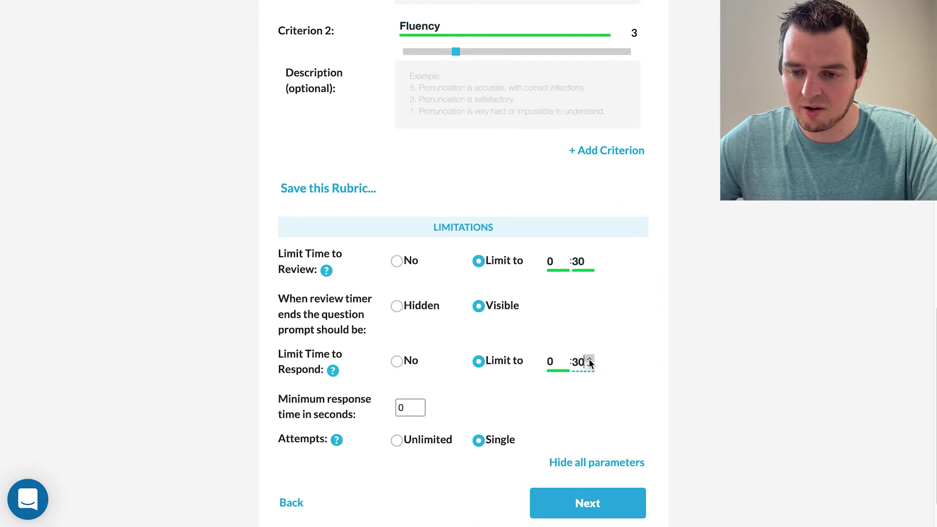
click(696, 414)
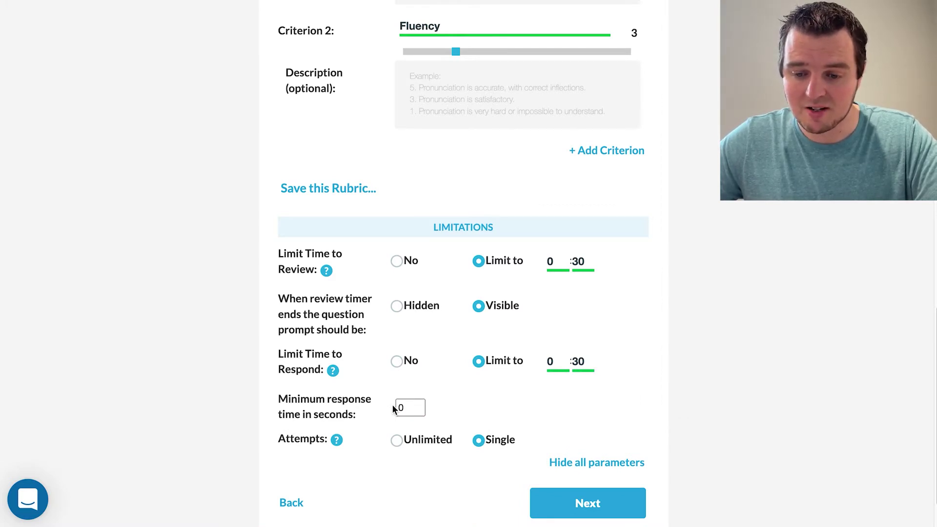
Set the minimum response time to 5 seconds and continue to adding questions.
click(417, 404)
click(417, 404)
click(417, 404)
click(417, 404)
click(417, 405)
scroll(216, 402, down, 3)
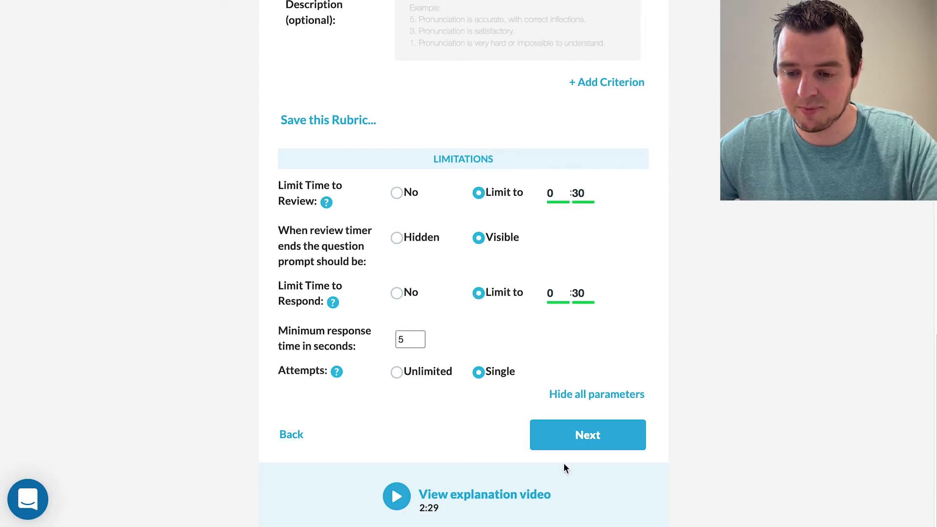
click(588, 436)
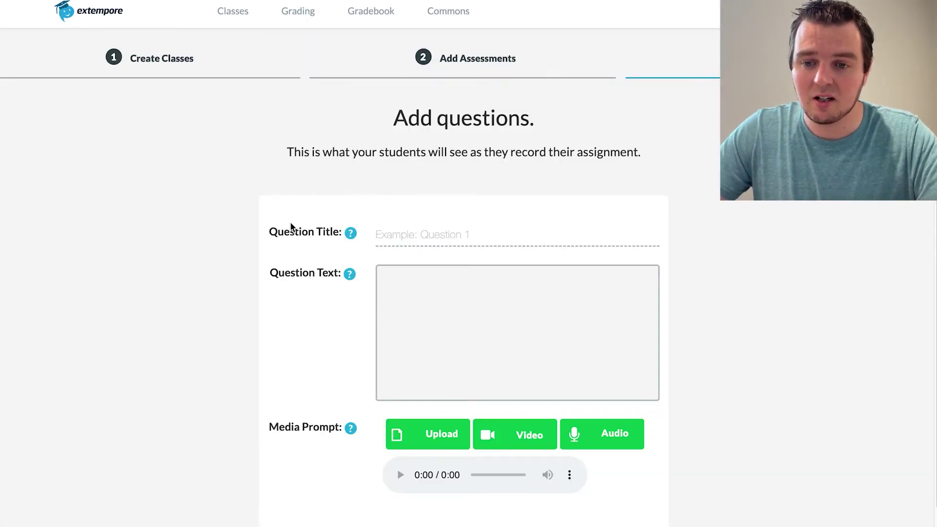
Title the question 1 and open its question text for entry.
click(440, 233)
text(1)
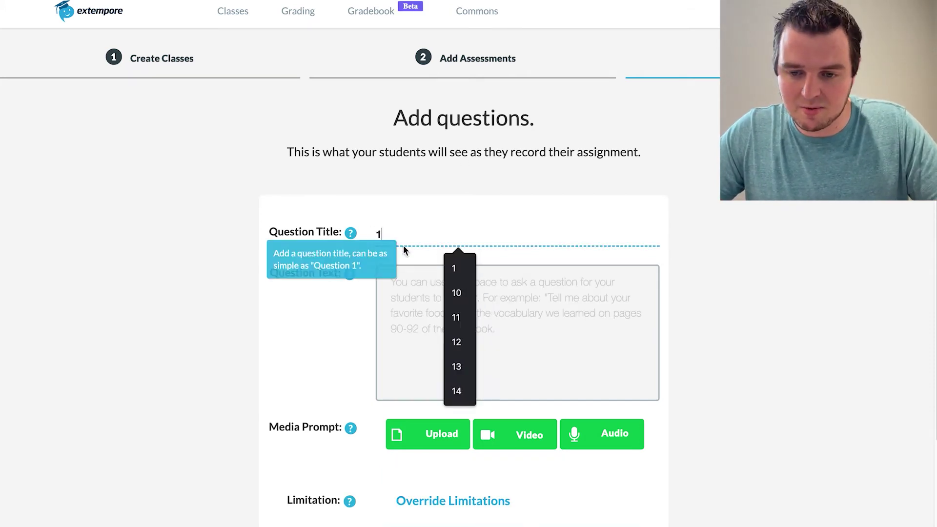
click(408, 313)
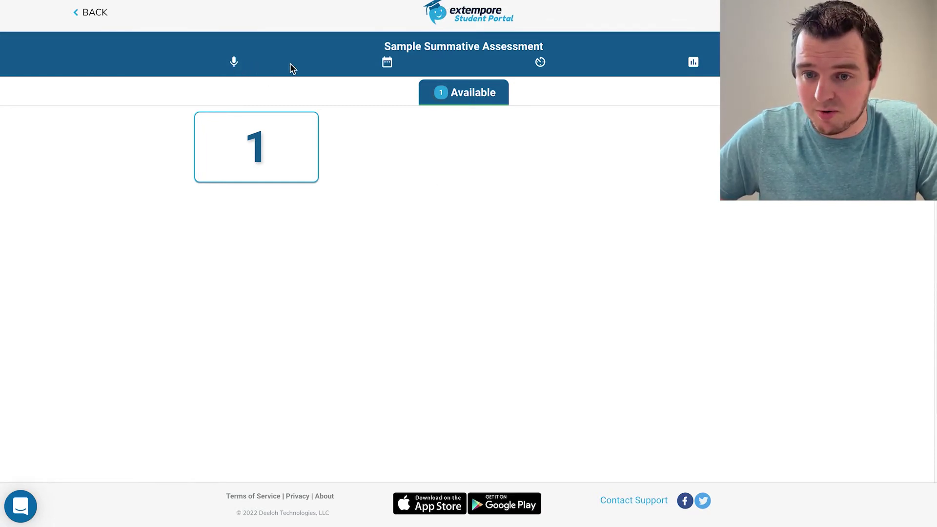
In the Extempore Student Portal, check the due date, timers and rubric of the Sample Summative Assessment.
click(383, 66)
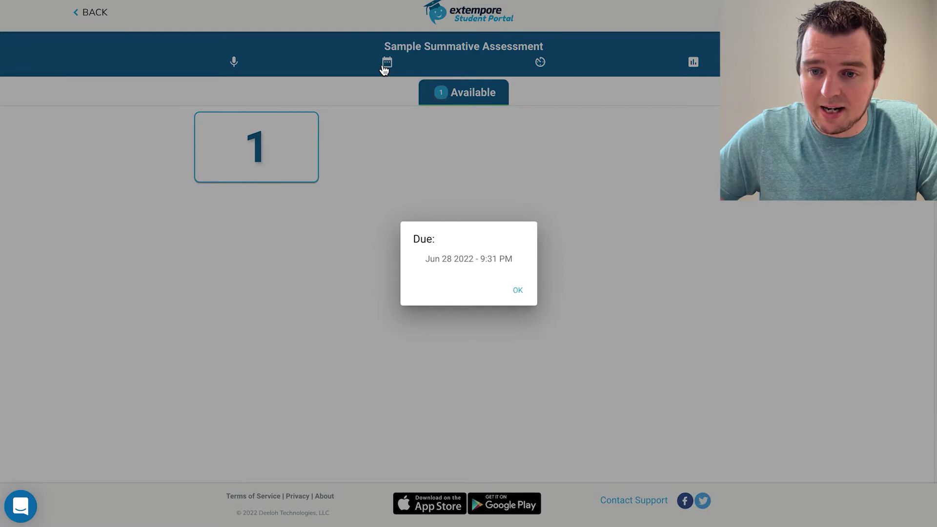
click(517, 291)
click(541, 64)
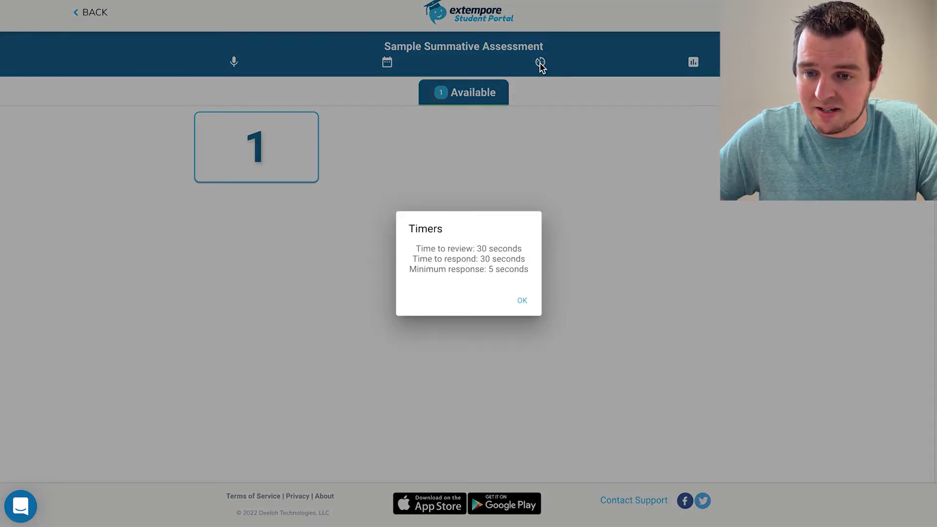
click(524, 302)
click(693, 63)
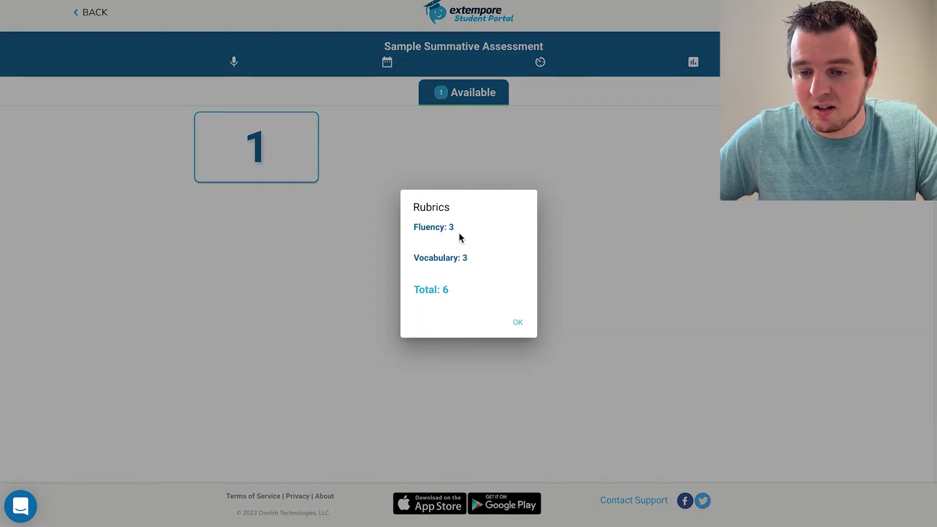
click(527, 325)
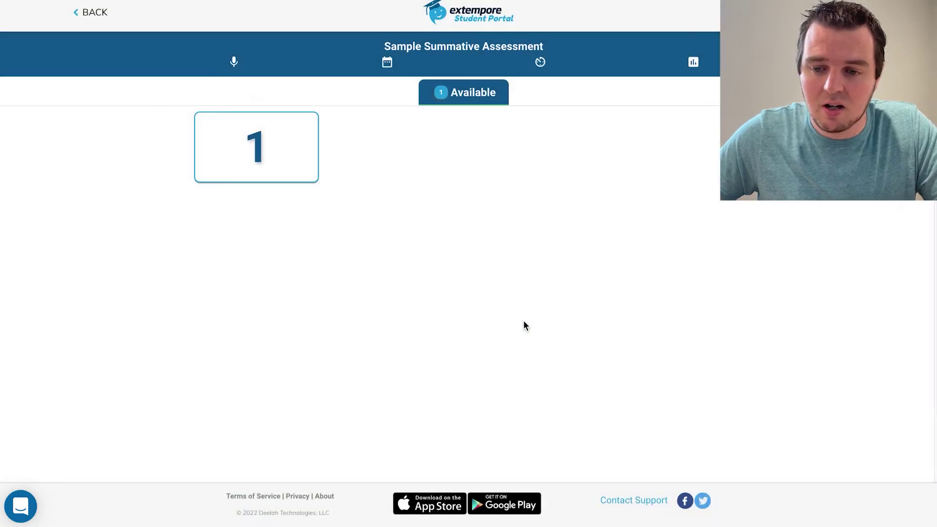
Start the single attempt at question 1, acknowledge the warning about leaving the page and continue.
click(256, 148)
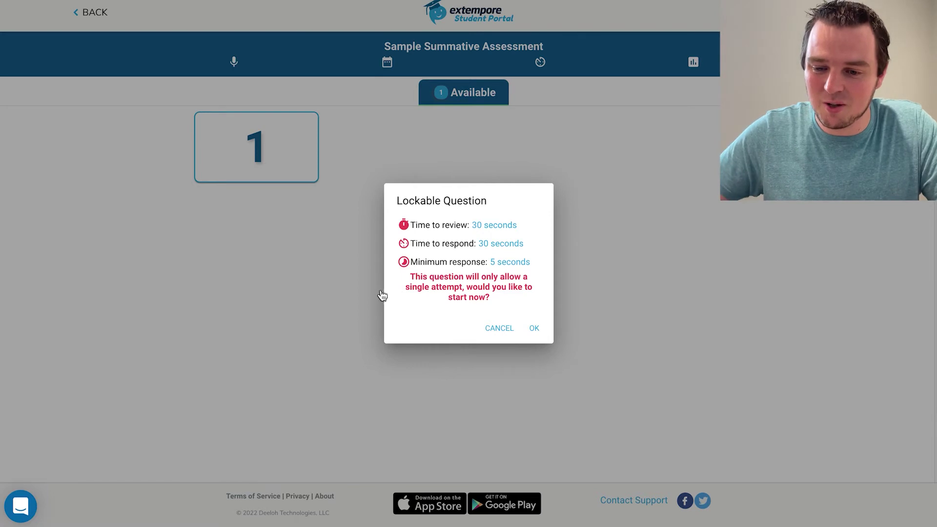
click(534, 328)
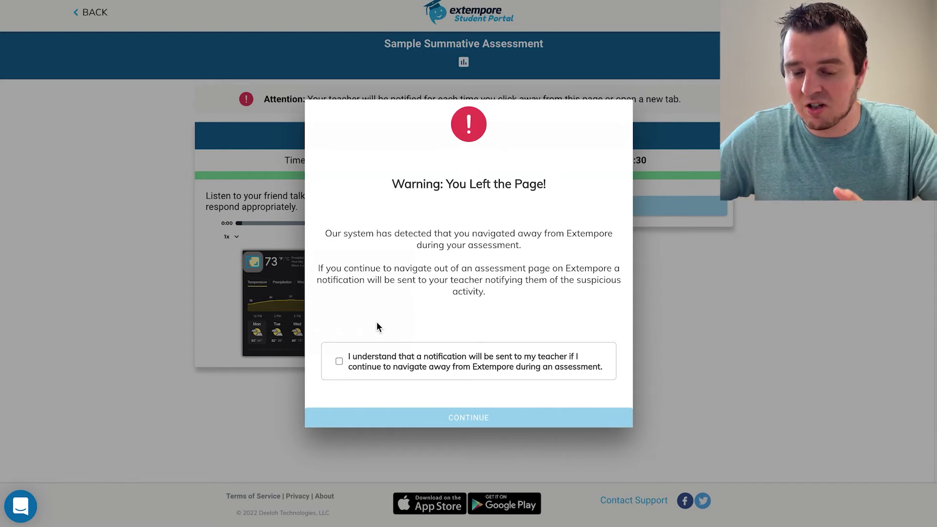
click(340, 362)
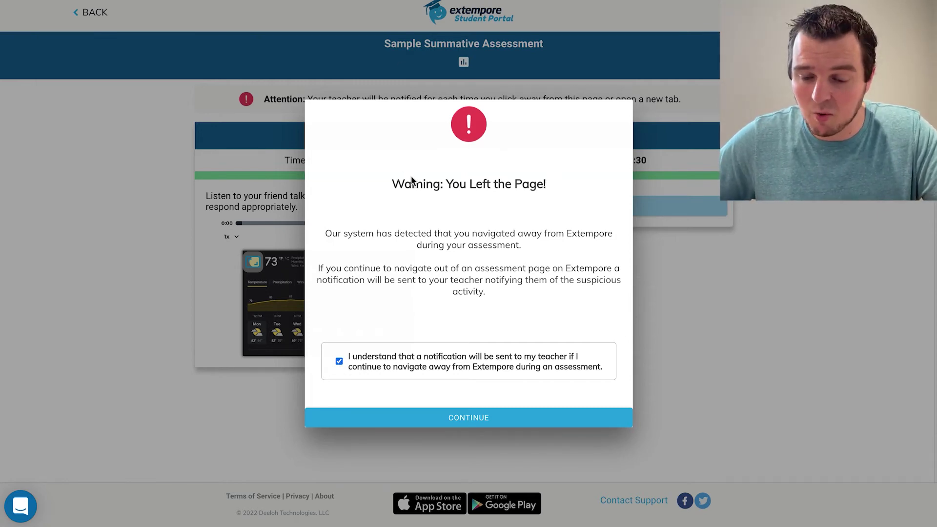
click(512, 417)
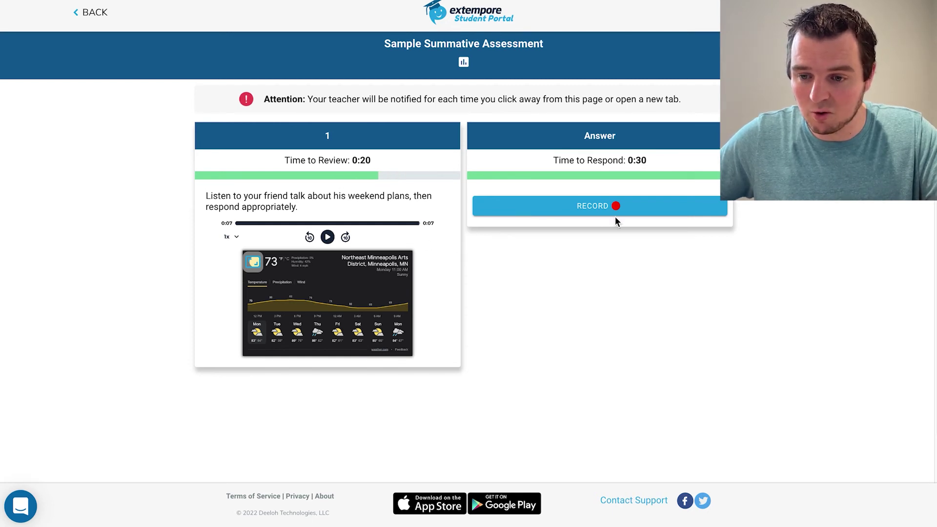
View the weather forecast image enlarged, close it, and record an audio answer to question 1.
click(260, 263)
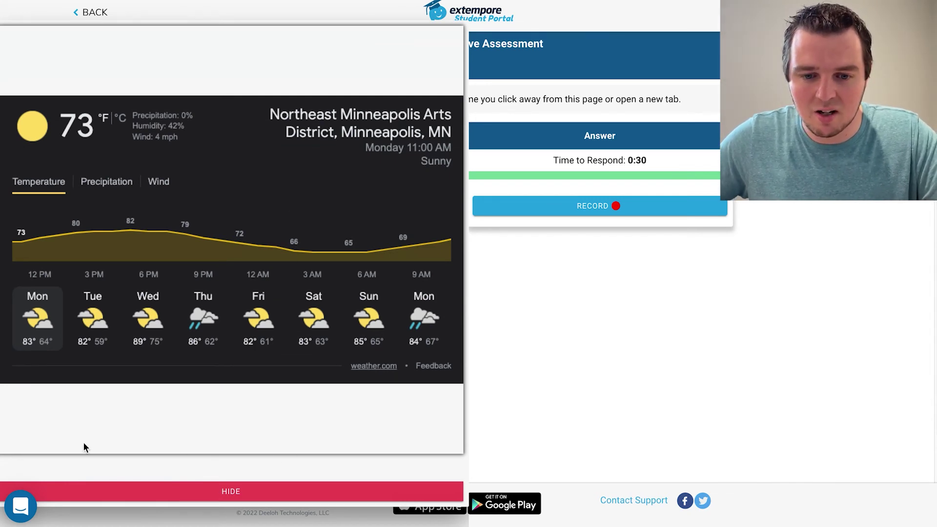
click(257, 491)
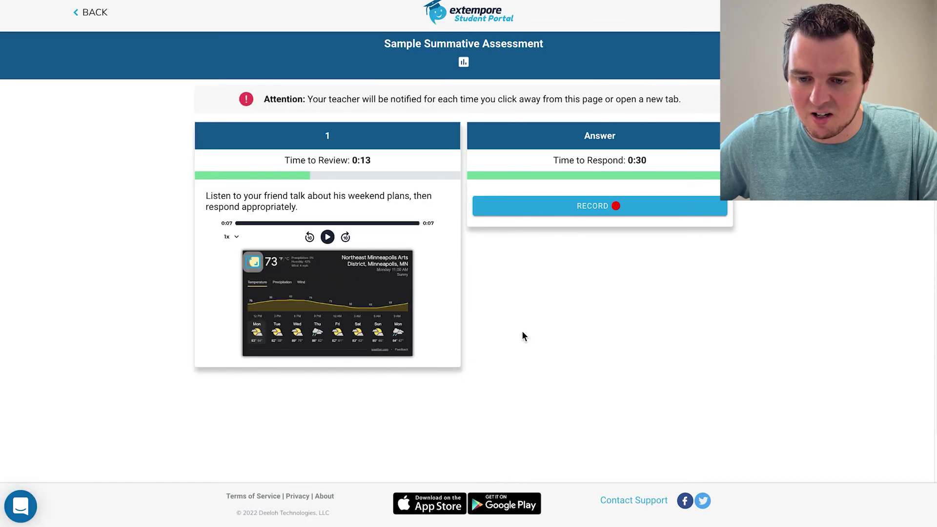
click(575, 206)
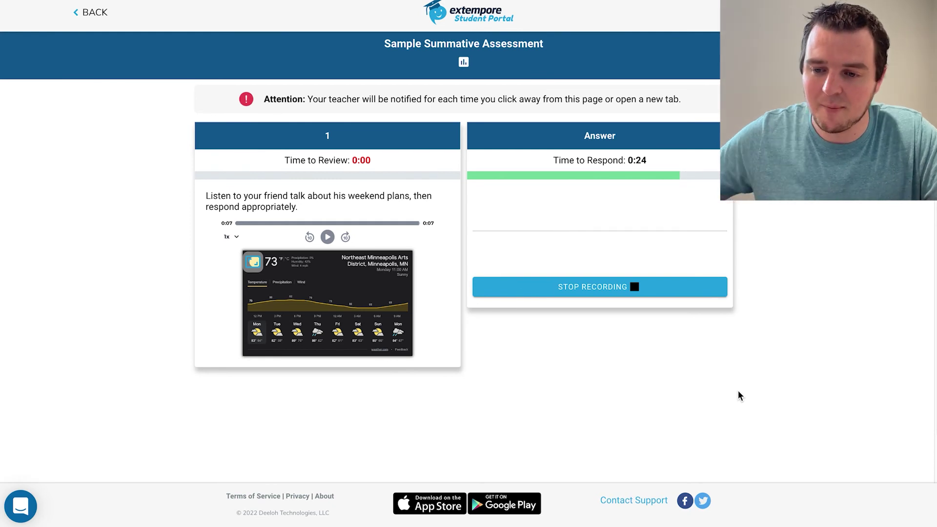
click(600, 293)
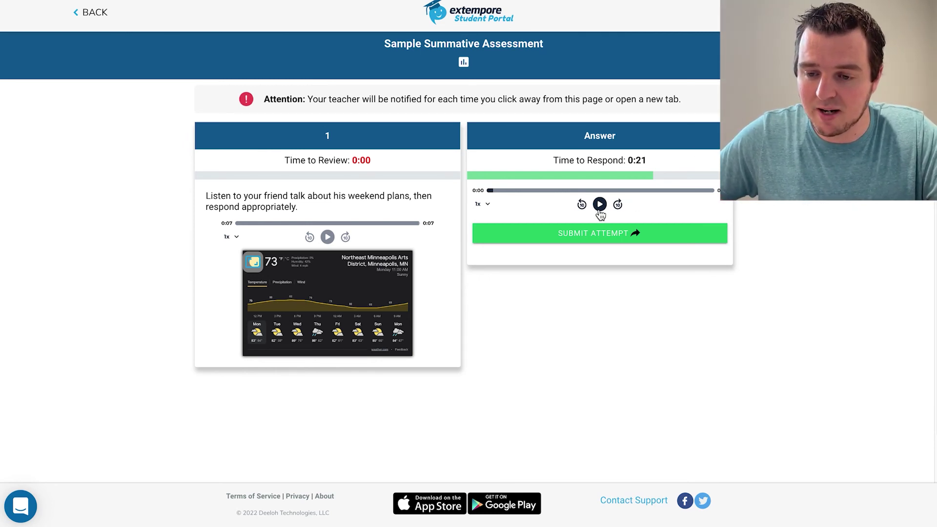
Submit the recorded answer to question 1 and return to the activities list.
click(590, 239)
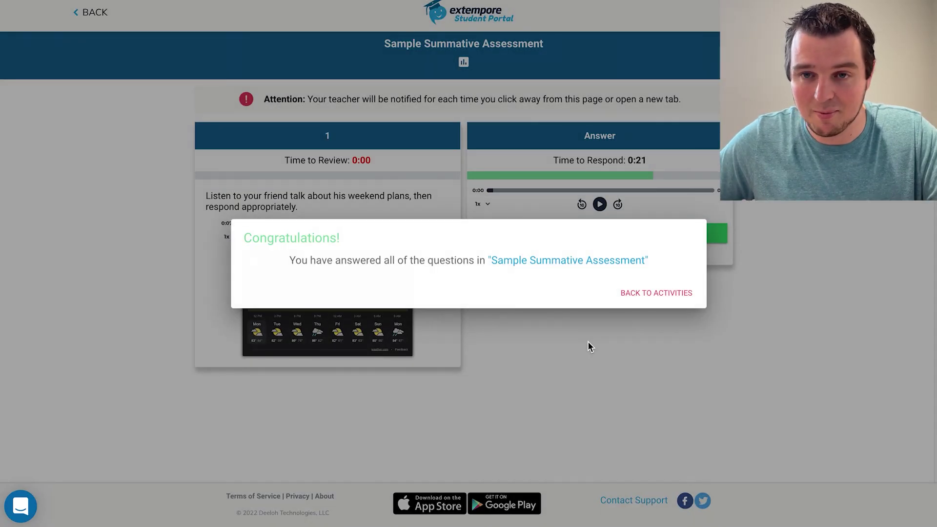
click(652, 293)
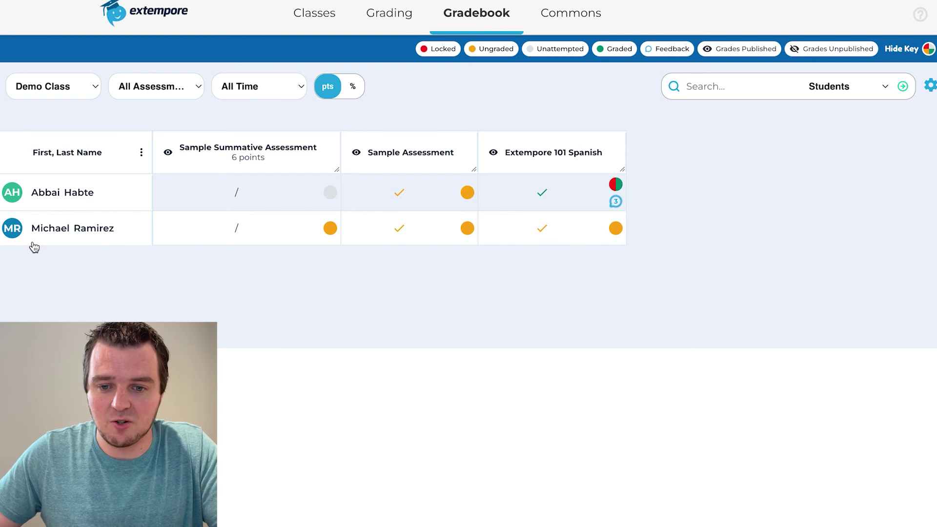
In the teacher Gradebook, open the ungraded Q1 response for the Sample Summative Assessment and score Vocabulary 2 and Fluency 3.
click(272, 240)
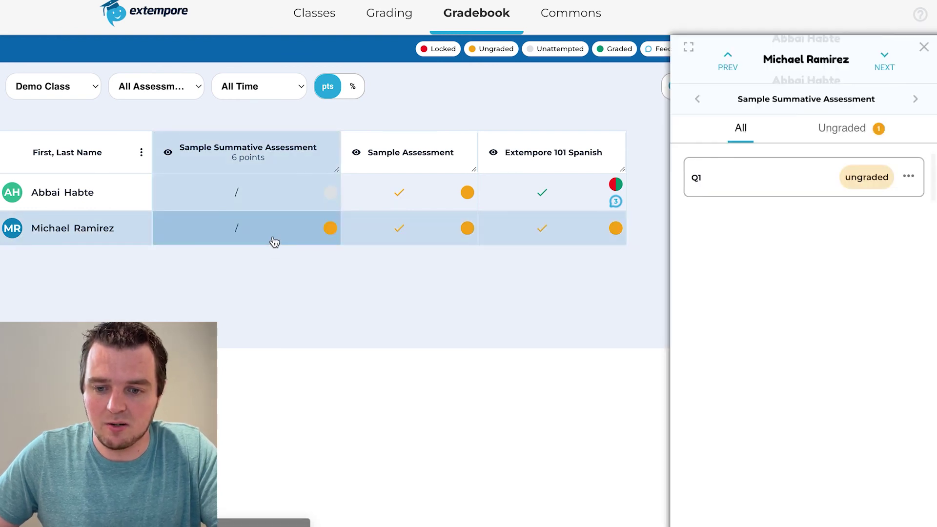
click(818, 185)
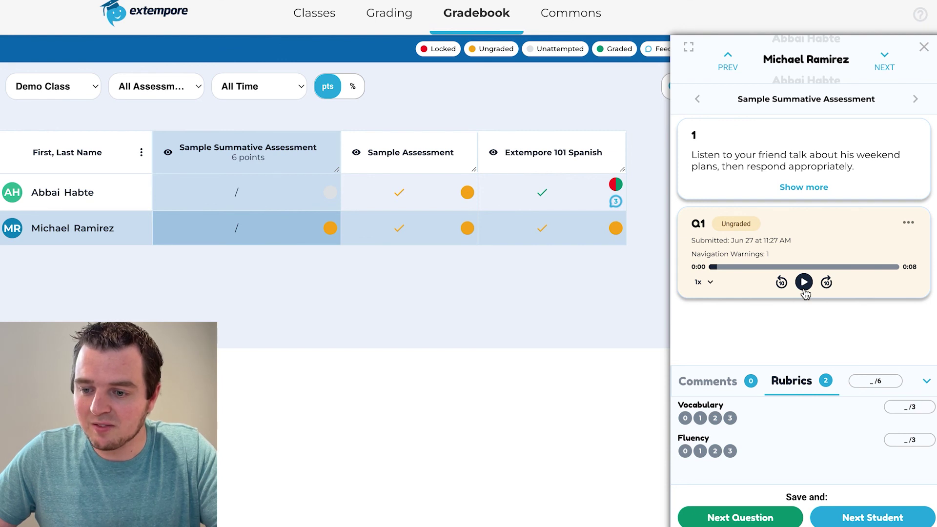
click(714, 417)
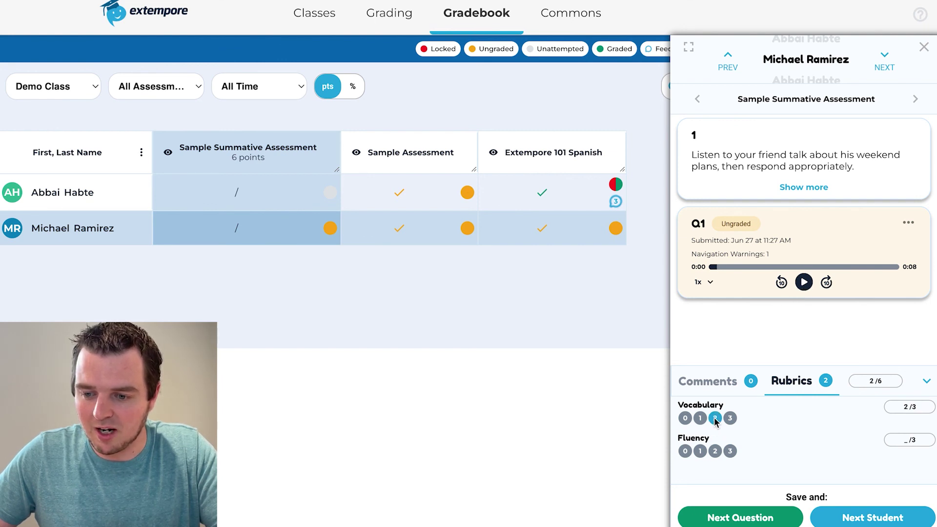
click(730, 451)
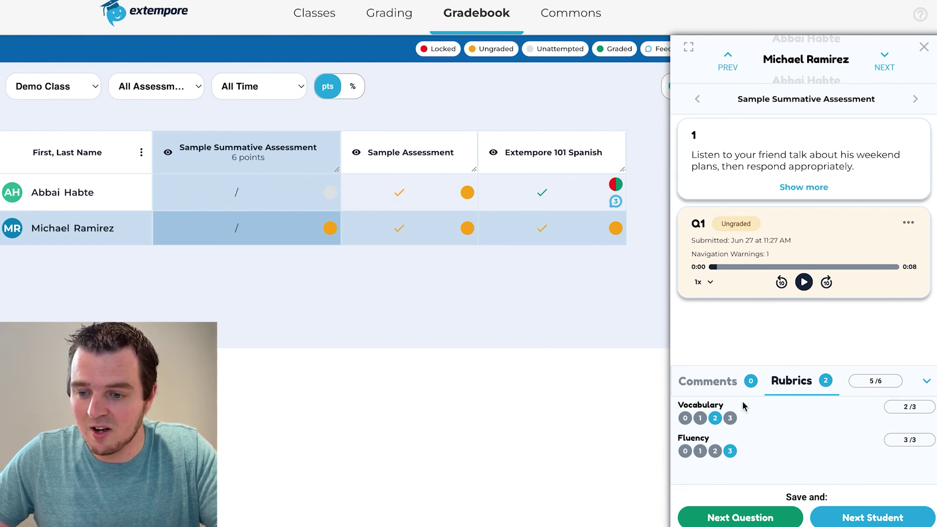
Send the feedback comment "Way to go!" on the Q1 response, and save the grade, moving on to the next student.
click(717, 382)
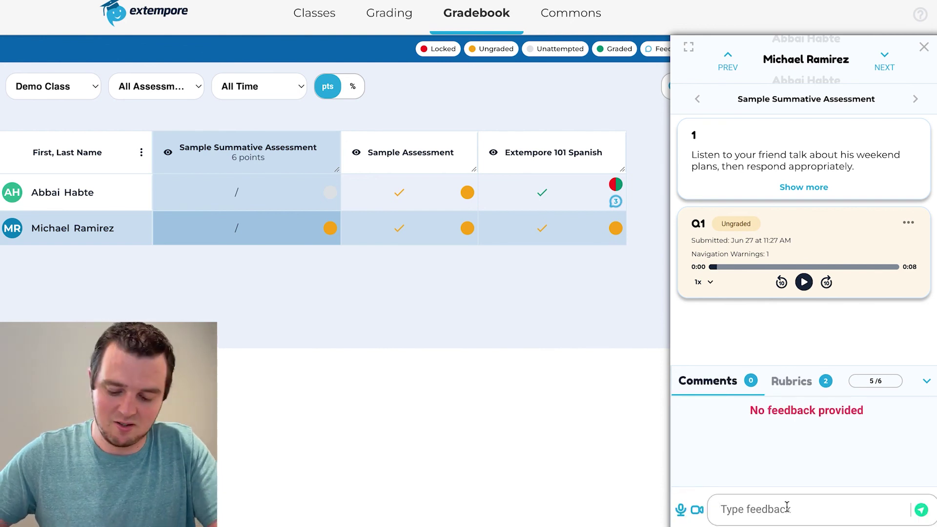
text(Way to go!)
click(921, 509)
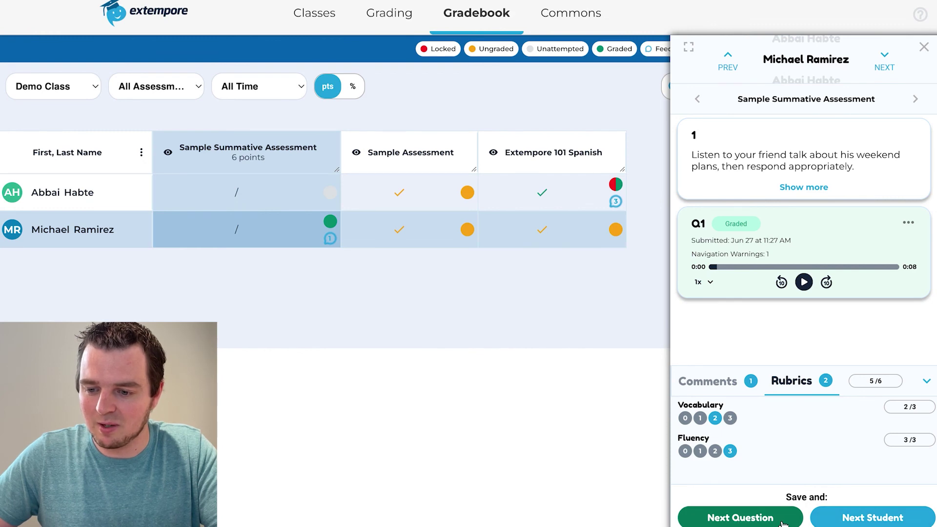
click(873, 518)
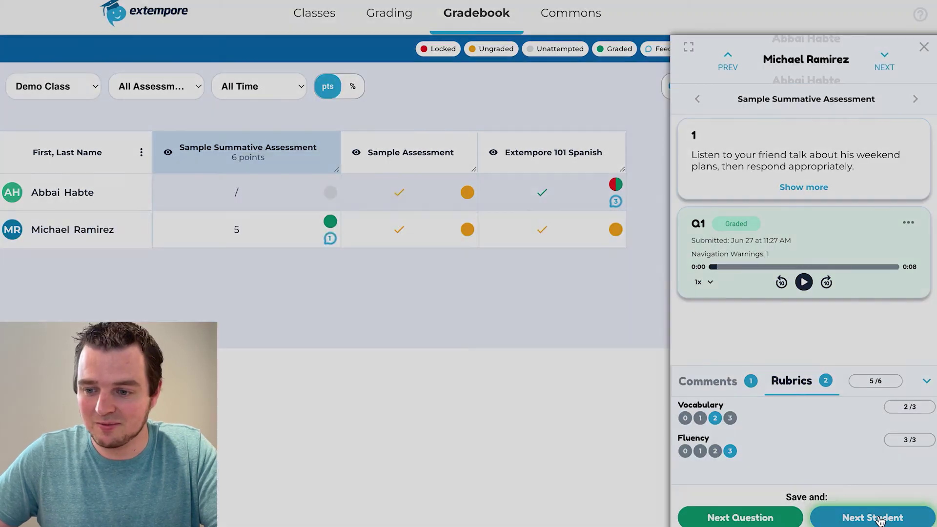